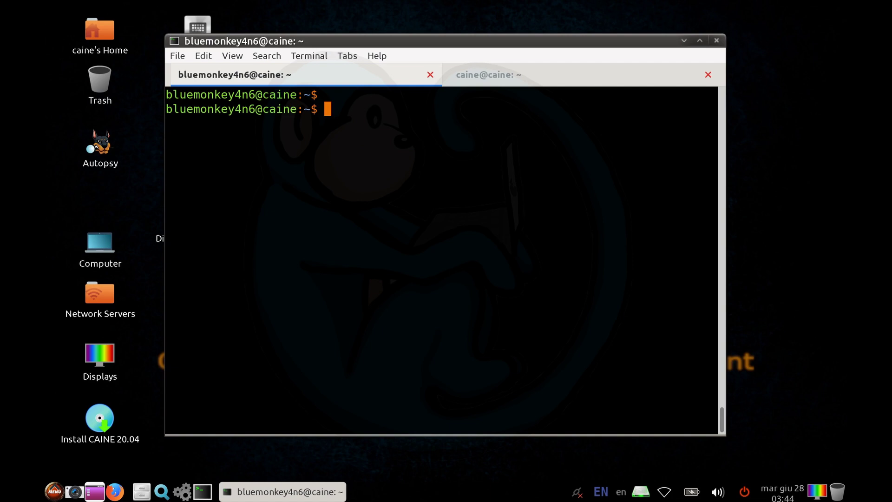
- Turn Enable Networking off and back on from the network tray menu
{"action": "left_click", "coordinate": [664, 491]}
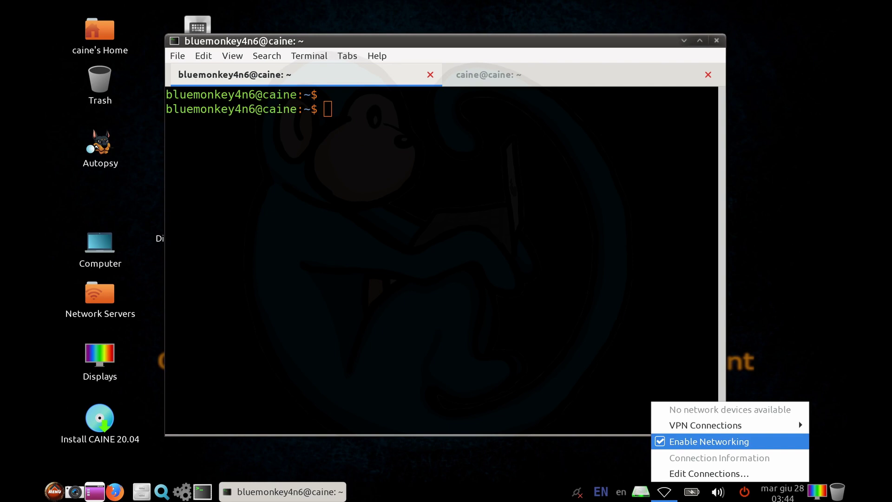
{"action": "key", "text": "Escape"}
{"action": "left_click", "coordinate": [664, 491]}
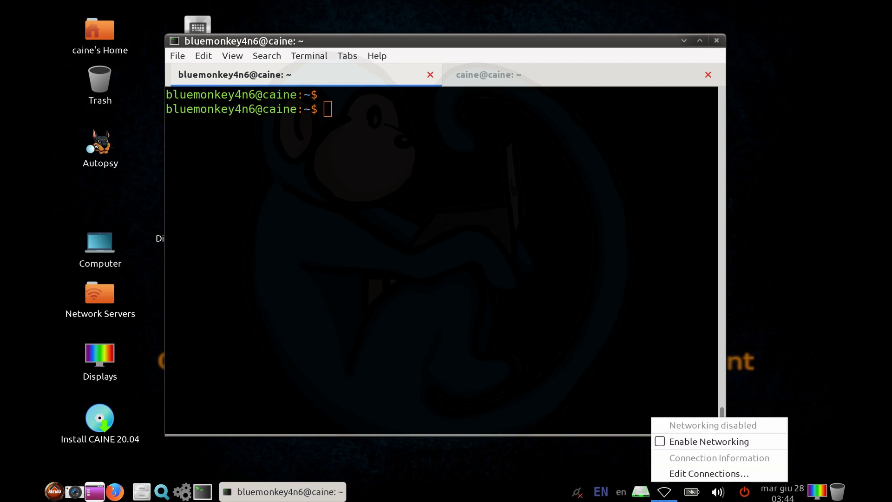
{"action": "left_click", "coordinate": [708, 441]}
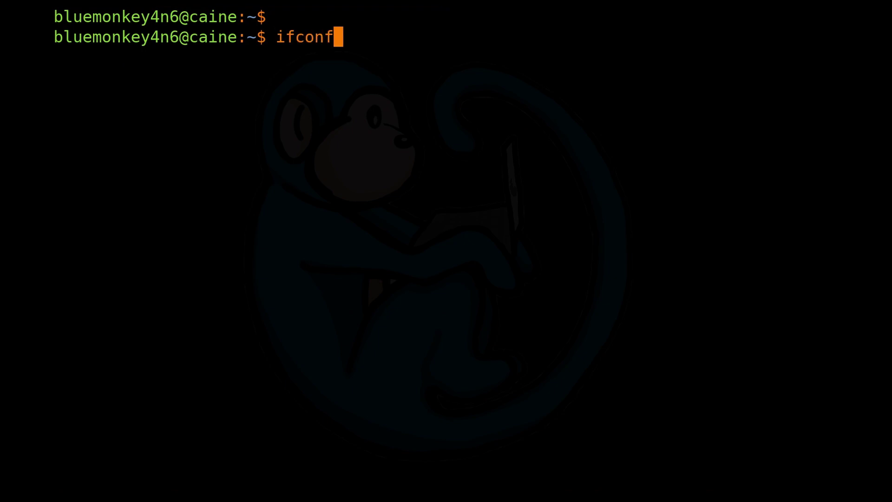
{"action": "type", "text": "ig -a"}
- Run ifconfig -a, ip a and iwconfig, which show only loopback lo, then clear the screen
{"action": "key", "text": "Return"}
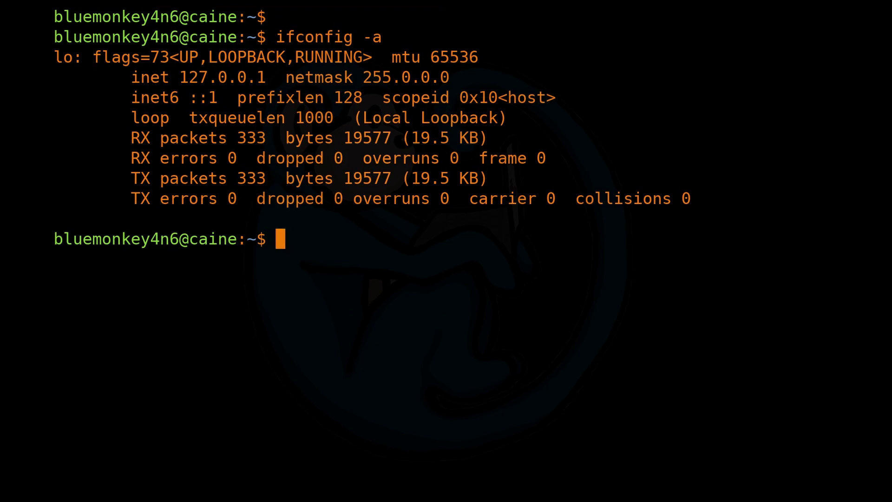
{"action": "type", "text": "ip a"}
{"action": "key", "text": "Return"}
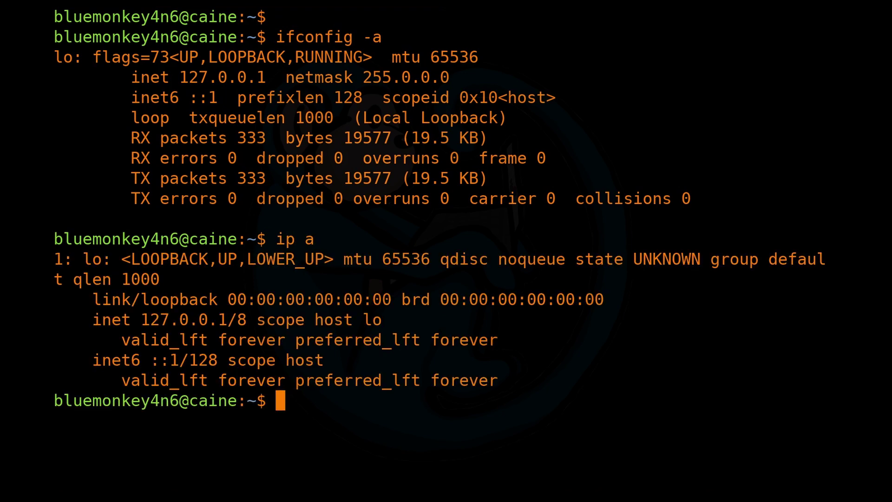
{"action": "type", "text": "iwcon"}
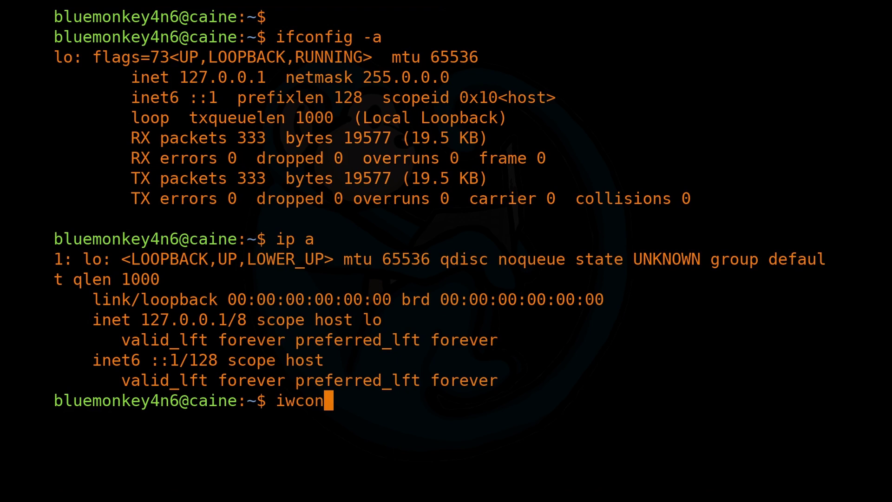
{"action": "type", "text": "fig"}
{"action": "key", "text": "Return"}
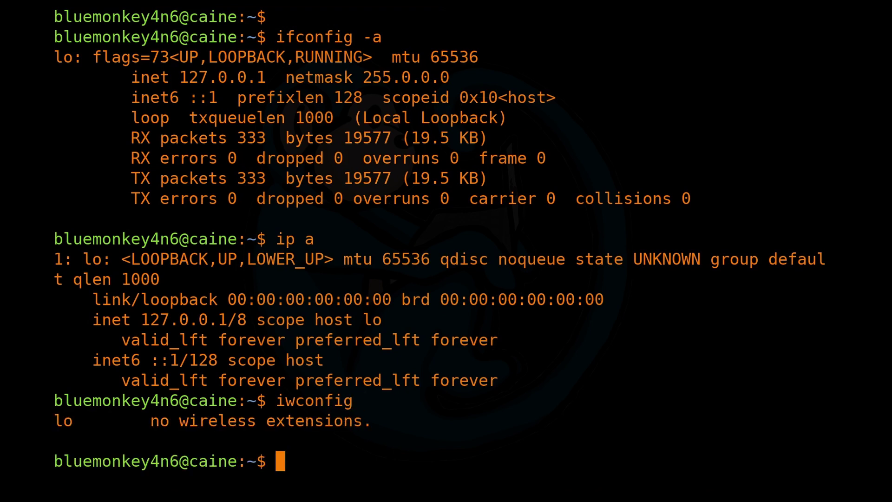
{"action": "key", "text": "ctrl+l"}
{"action": "key", "text": "Return"}
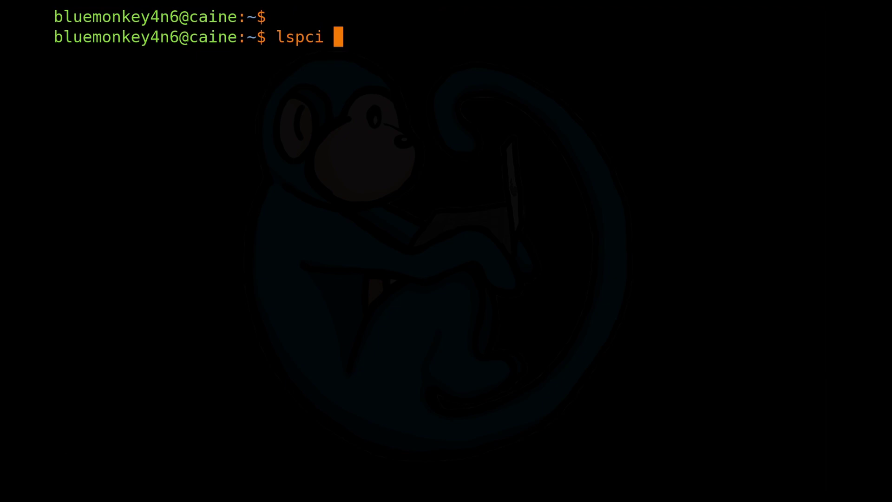
{"action": "type", "text": "-k"}
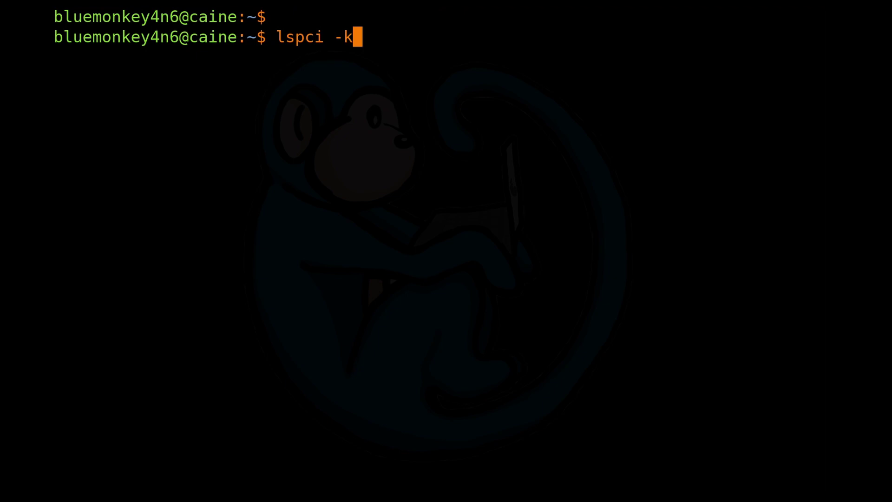
{"action": "type", "text": "nn"}
{"action": "type", "text": "| "}
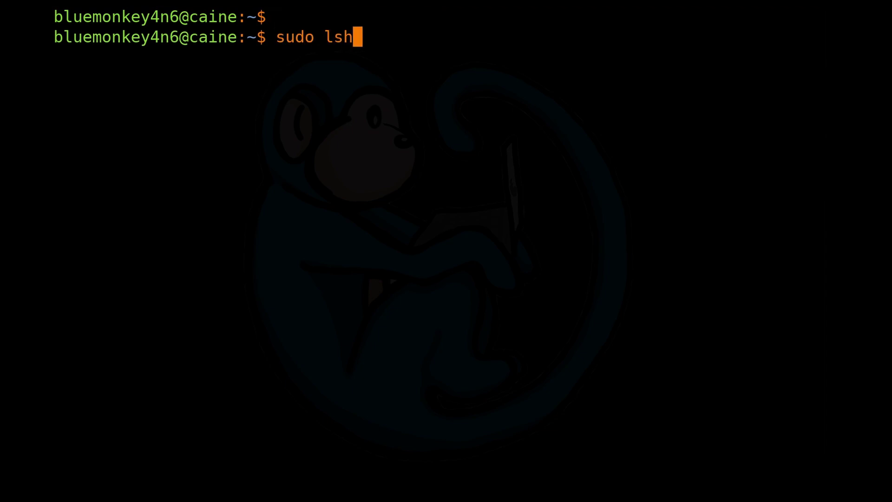
{"action": "type", "text": "w -clas"}
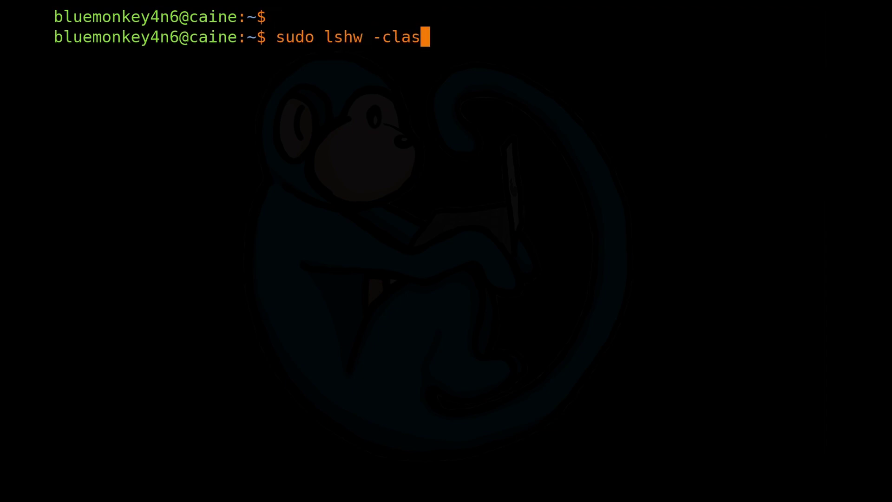
{"action": "type", "text": "s ne"}
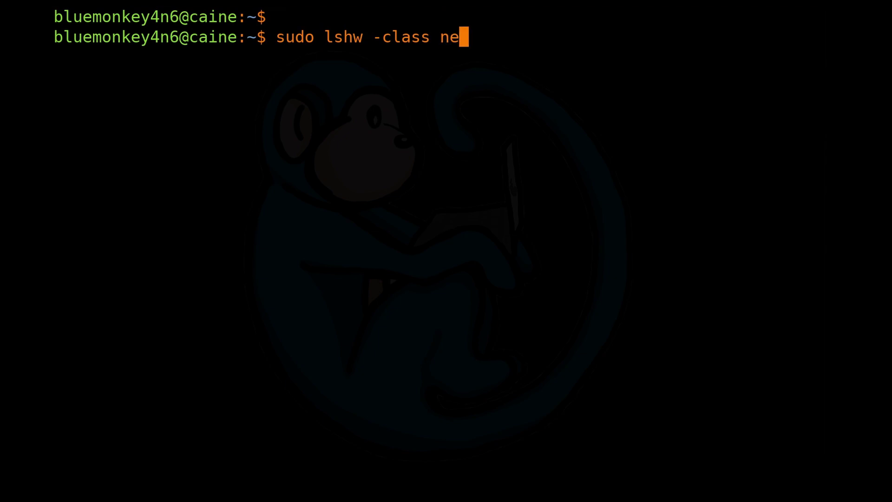
{"action": "type", "text": "twork"}
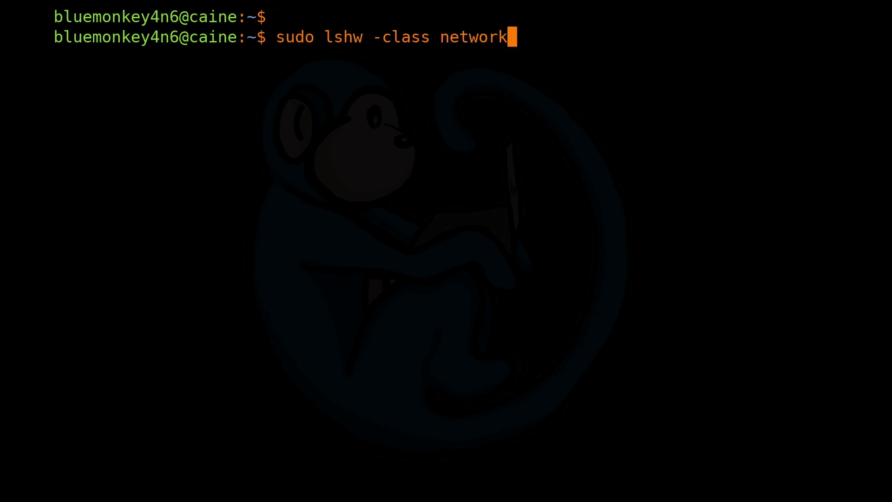
- Run sudo lshw -class network and inxi -N, showing BCM43602 with driver N/A, then clear
{"action": "key", "text": "Return"}
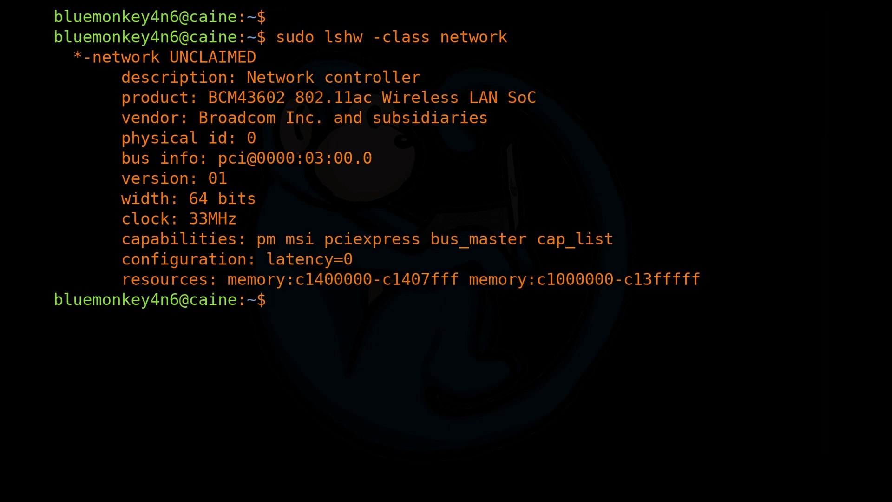
{"action": "type", "text": "inxi -N"}
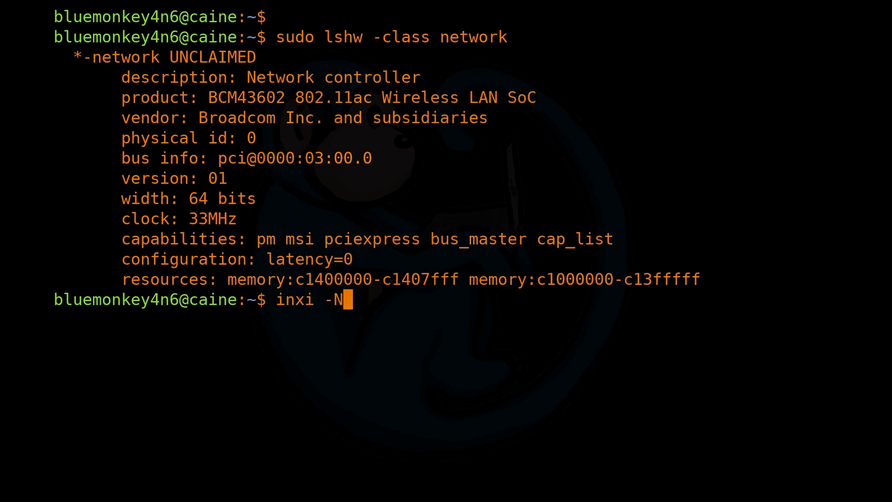
{"action": "key", "text": "Return"}
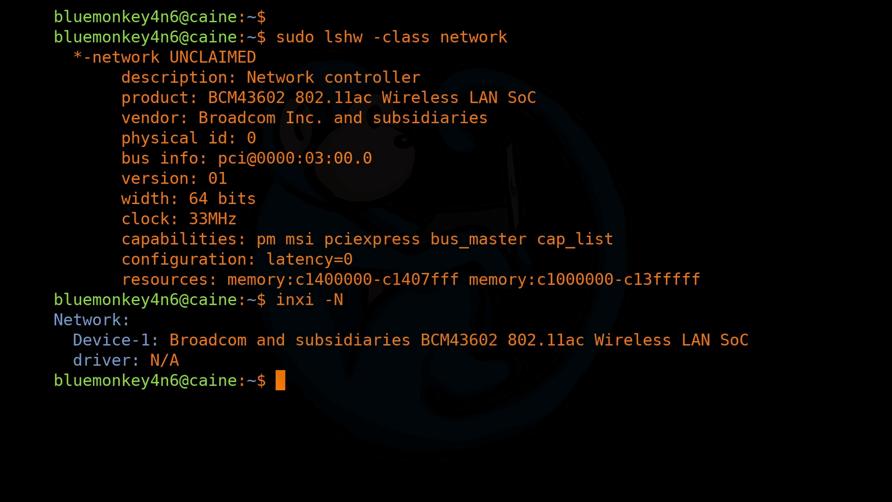
{"action": "key", "text": "ctrl+l"}
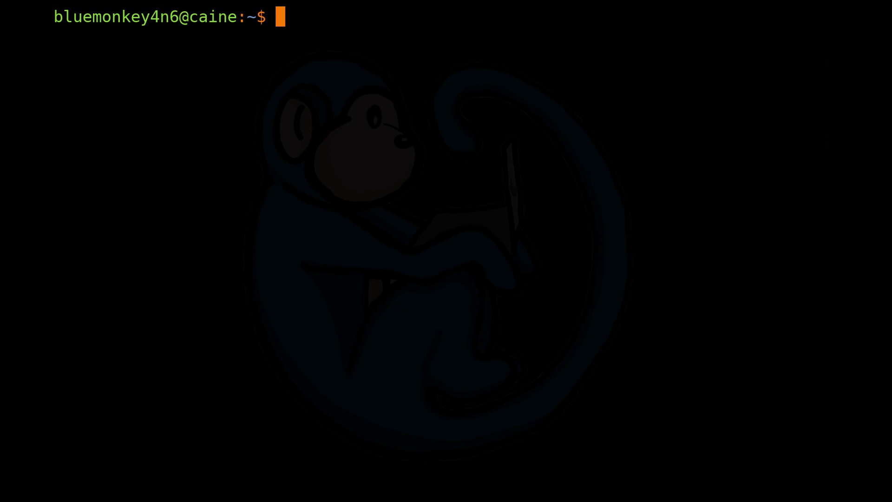
{"action": "key", "text": "Return"}
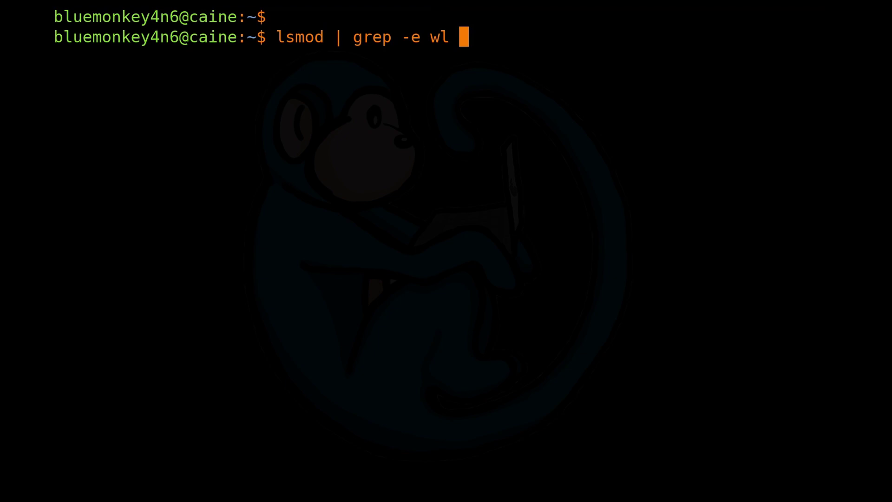
{"action": "type", "text": "-e brcmfmac"}
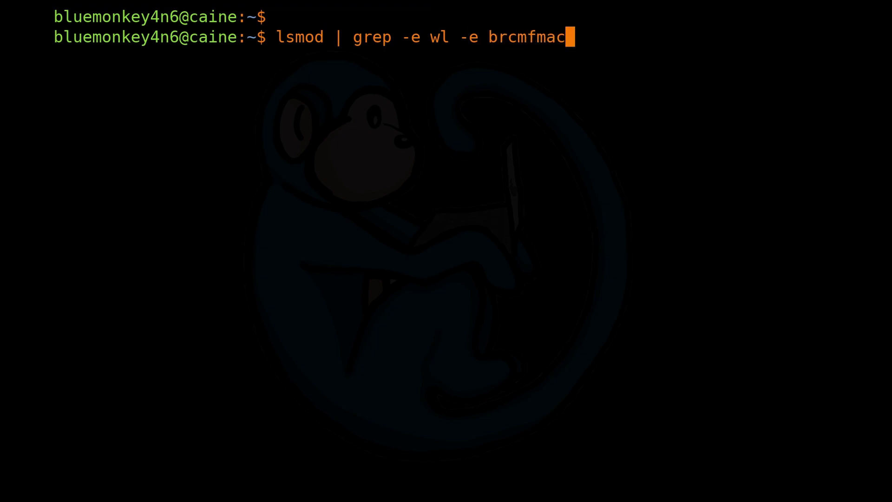
- Run lsmod | grep -e wl -e brcmfmac, which lists wl and cfg80211 but no brcmfmac
{"action": "key", "text": "Return"}
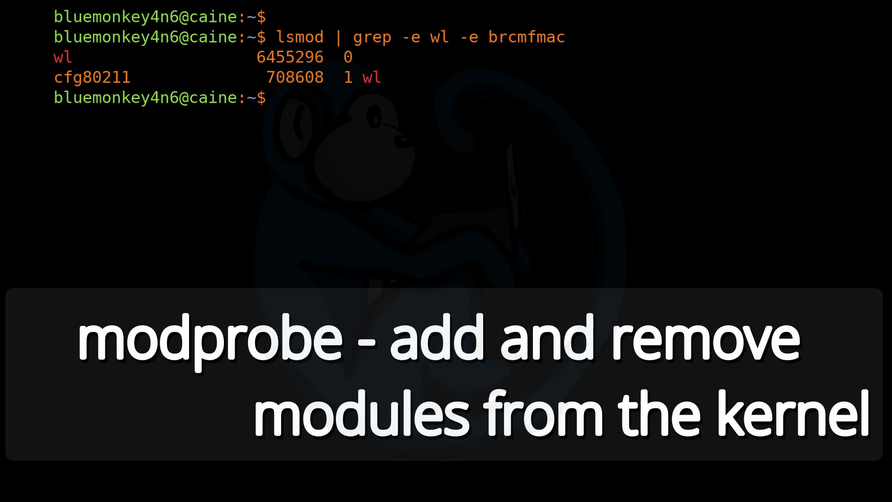
{"action": "type", "text": "sudo mo"}
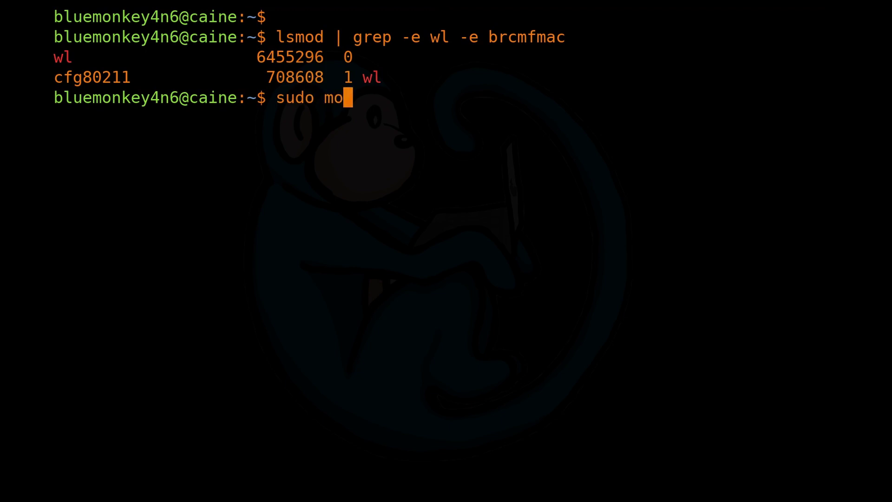
{"action": "type", "text": "dprobe brcm"}
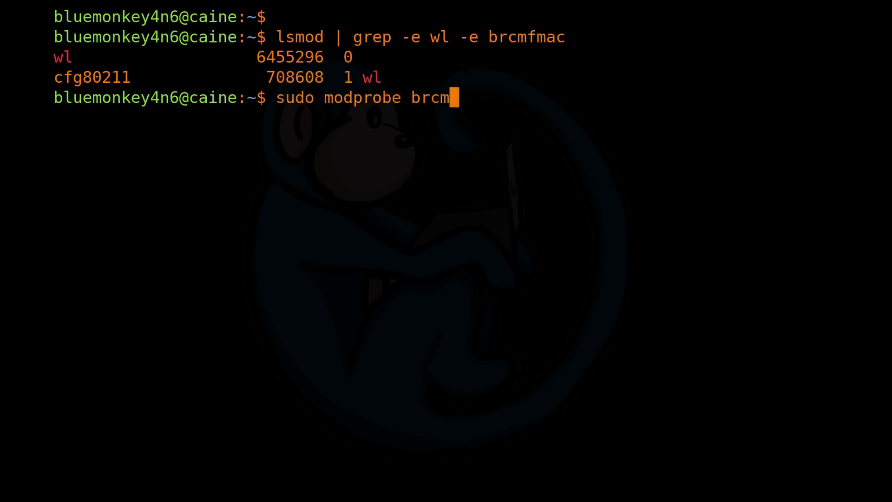
{"action": "type", "text": "fmac"}
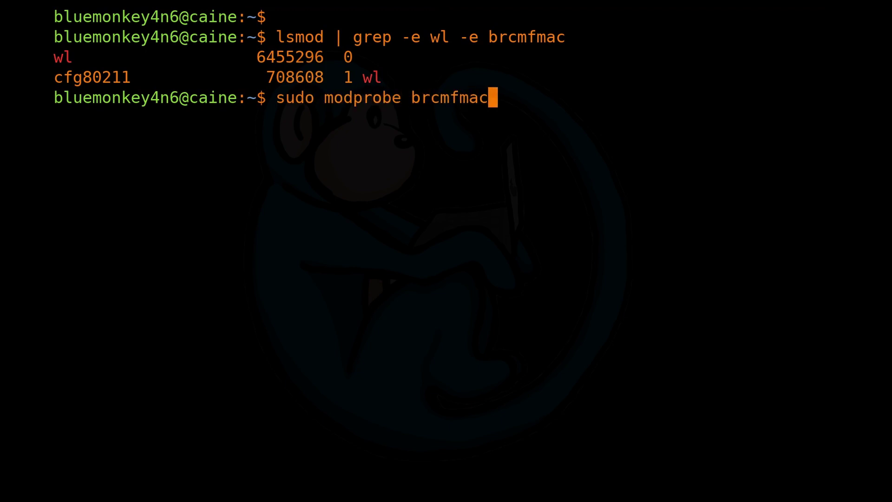
- Load brcmfmac with sudo modprobe and rerun the lsmod check, which now lists brcmfmac and brcmutil
{"action": "key", "text": "Return"}
{"action": "key", "text": "Up"}
{"action": "key", "text": "Up"}
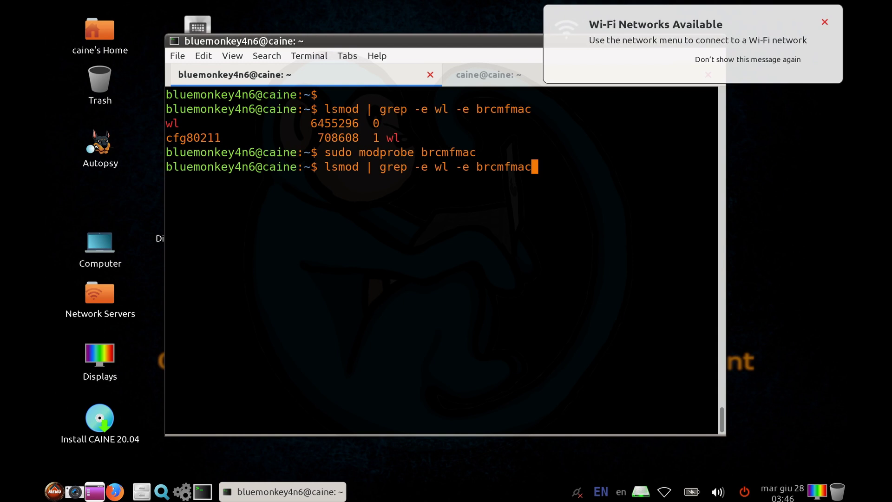
{"action": "key", "text": "Return"}
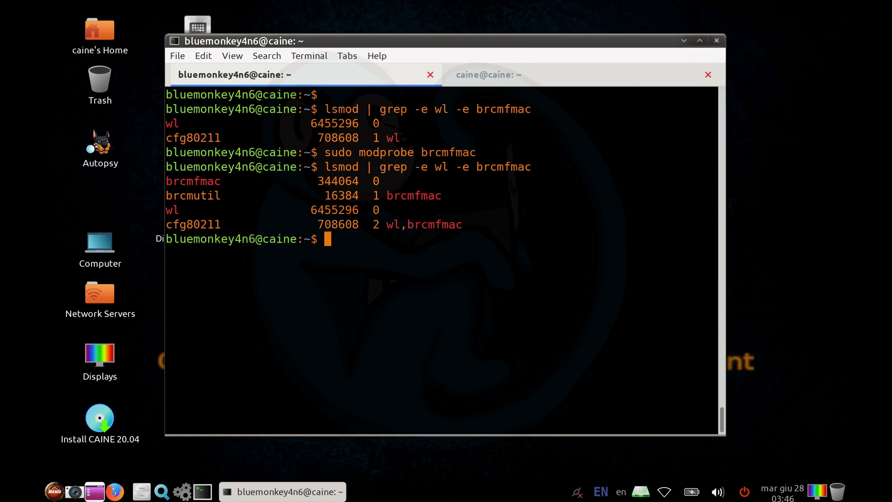
- Browse the available Wi-Fi networks from the tray, then clear the terminal
{"action": "left_click", "coordinate": [664, 491]}
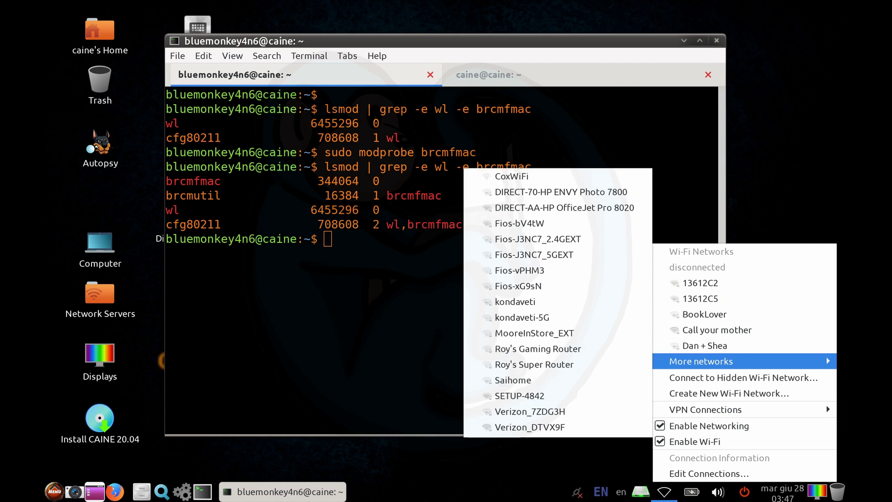
{"action": "left_click", "coordinate": [717, 329]}
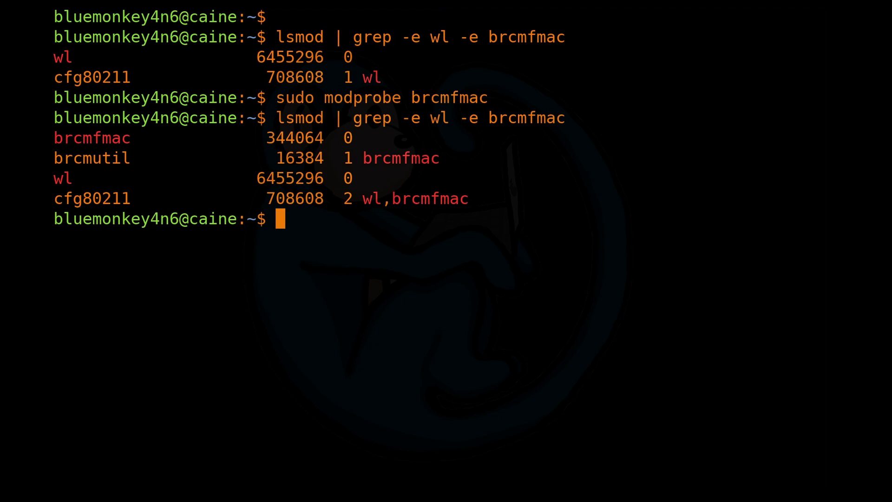
{"action": "key", "text": "ctrl+l"}
{"action": "key", "text": "Return"}
{"action": "type", "text": "lspci -"}
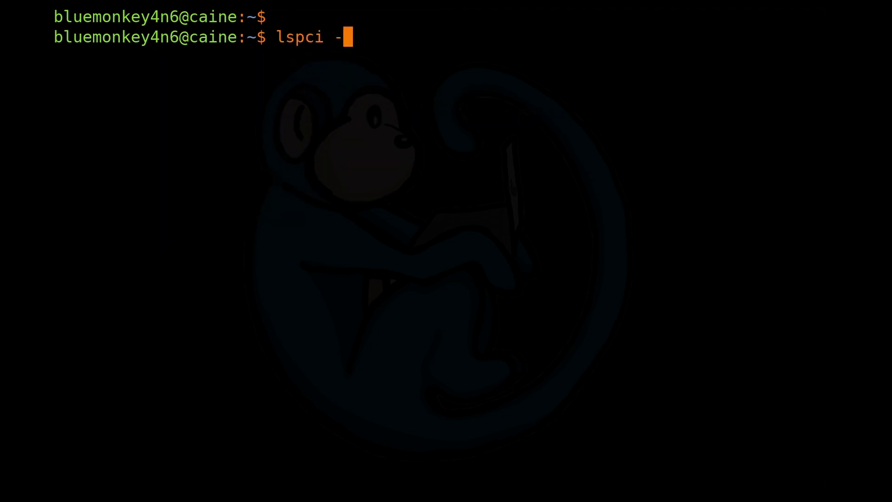
{"action": "type", "text": "knn | grep Network -A3"}
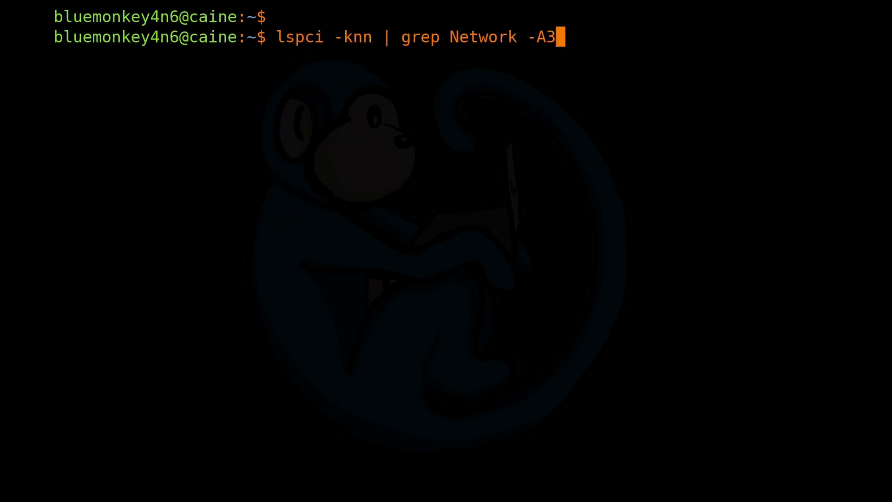
- Run lspci -knn | grep Network -A3, showing brcmfmac as the driver in use, then clear
{"action": "key", "text": "Return"}
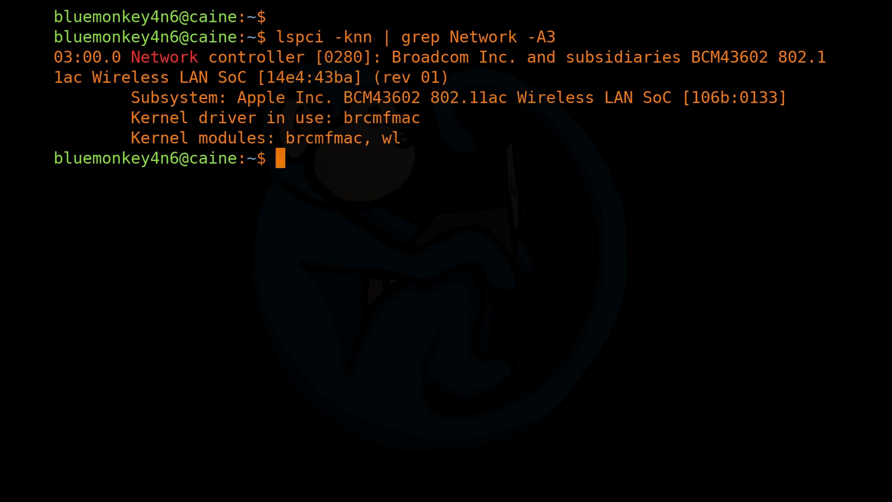
{"action": "key", "text": "ctrl+l"}
{"action": "key", "text": "Return"}
{"action": "type", "text": "sudo ls"}
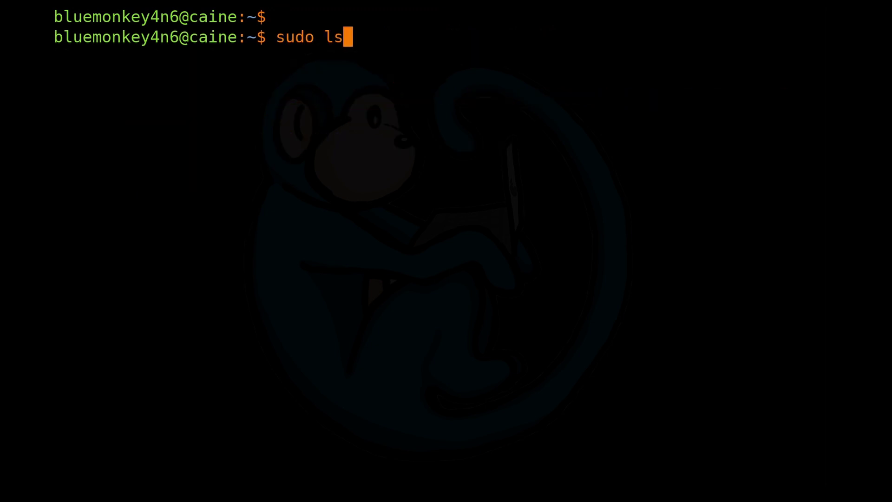
{"action": "type", "text": "hw -class network"}
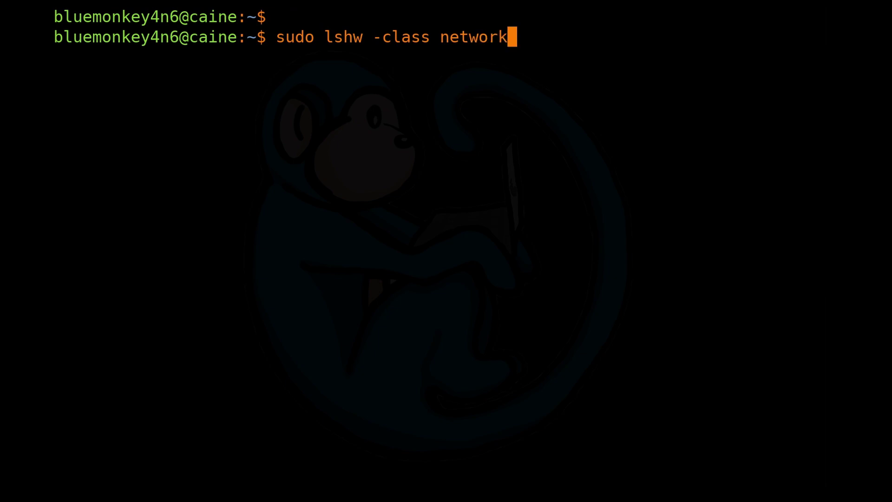
- Run sudo lshw -class network, showing wlp3s0 with driver brcmfmac, then clear
{"action": "key", "text": "Return"}
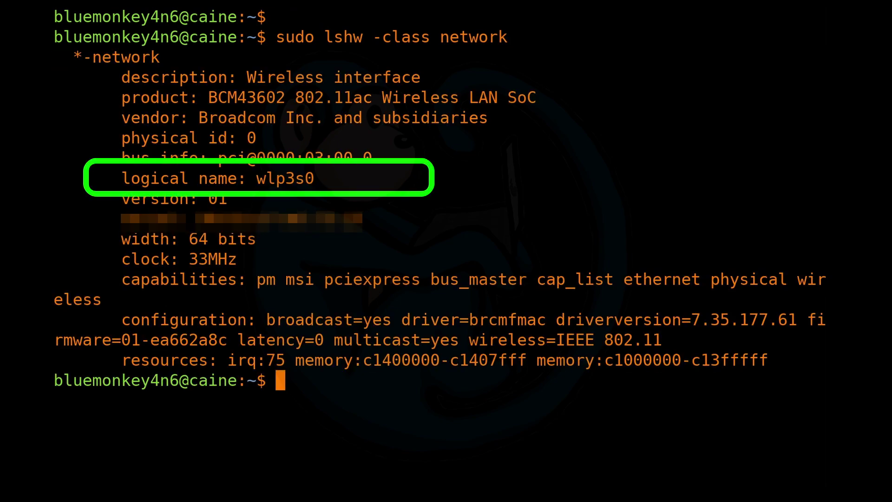
{"action": "key", "text": "ctrl+l"}
{"action": "key", "text": "Return"}
{"action": "type", "text": "in"}
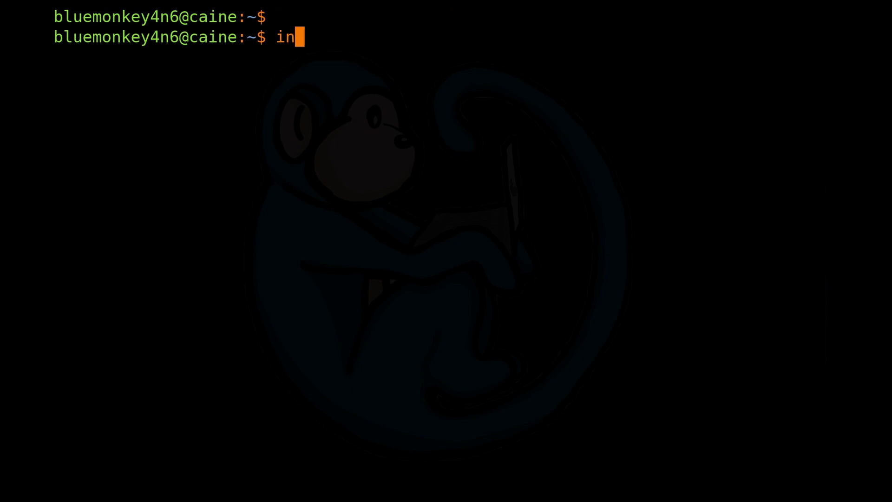
{"action": "type", "text": "xi -N"}
- Run inxi -N to confirm the brcmfmac driver, then clear the screen
{"action": "key", "text": "Return"}
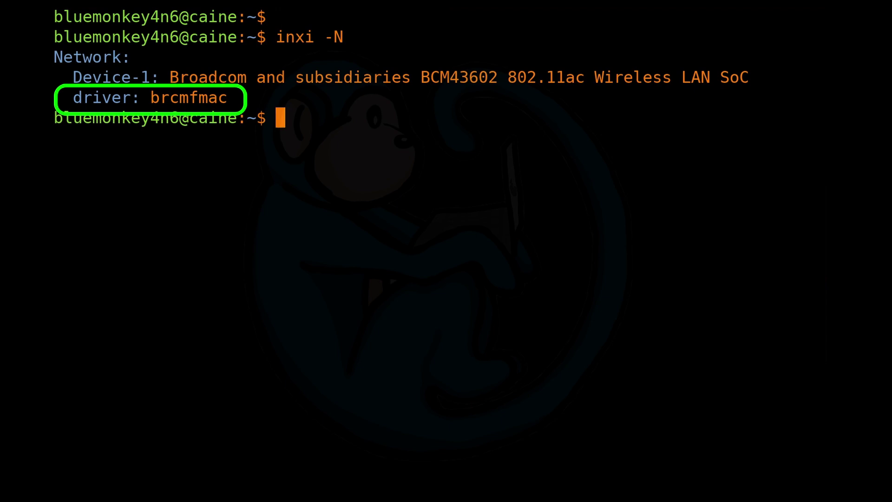
{"action": "key", "text": "ctrl+l"}
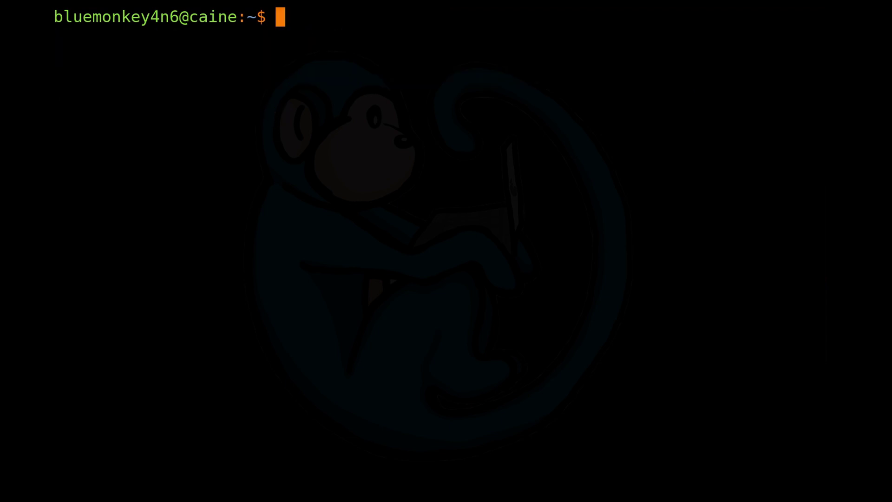
{"action": "key", "text": "Return"}
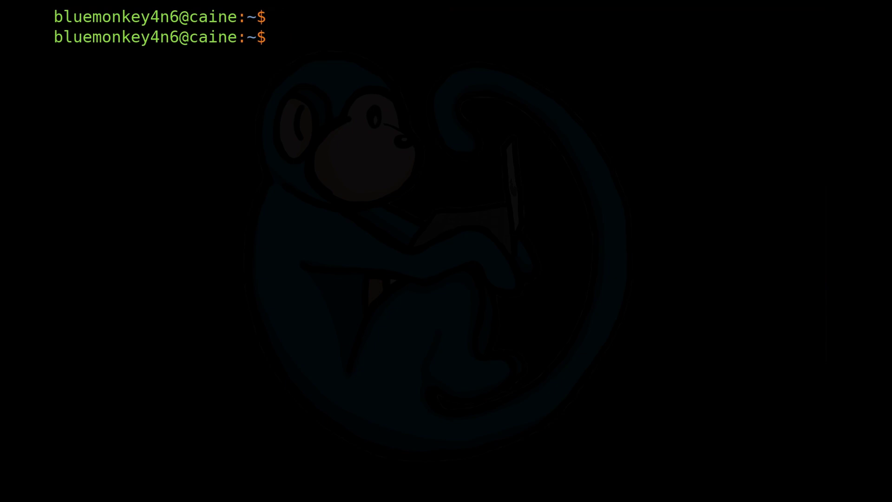
{"action": "type", "text": "ifconfig -a"}
- Run ifconfig -a, ip a and iwconfig, each listing wlp3s0 with no associated access point
{"action": "key", "text": "Return"}
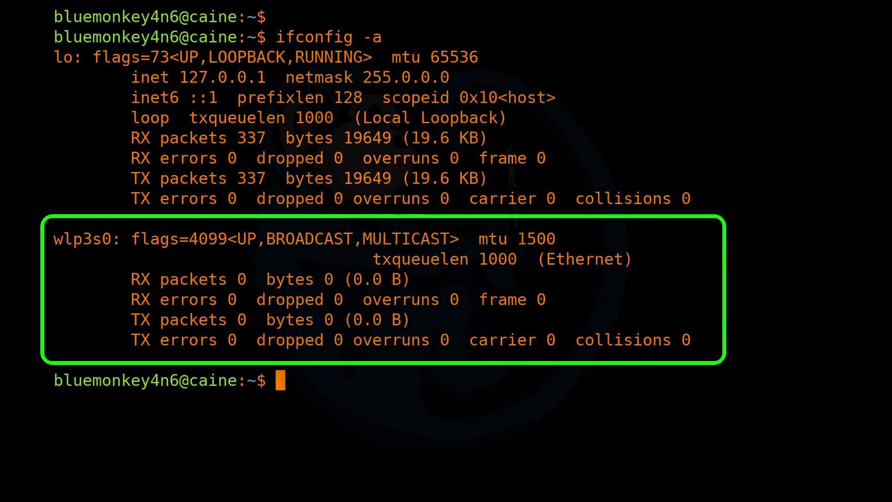
{"action": "key", "text": "ctrl+l"}
{"action": "key", "text": "Return"}
{"action": "type", "text": "ip a"}
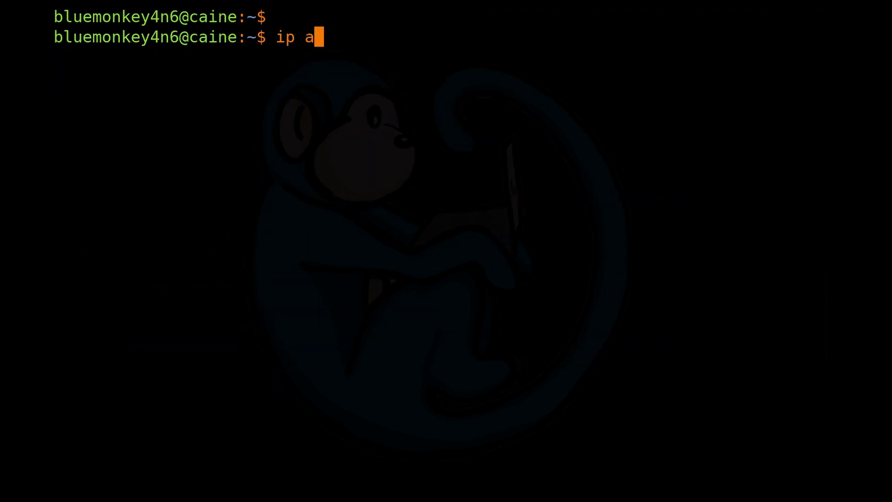
{"action": "key", "text": "Return"}
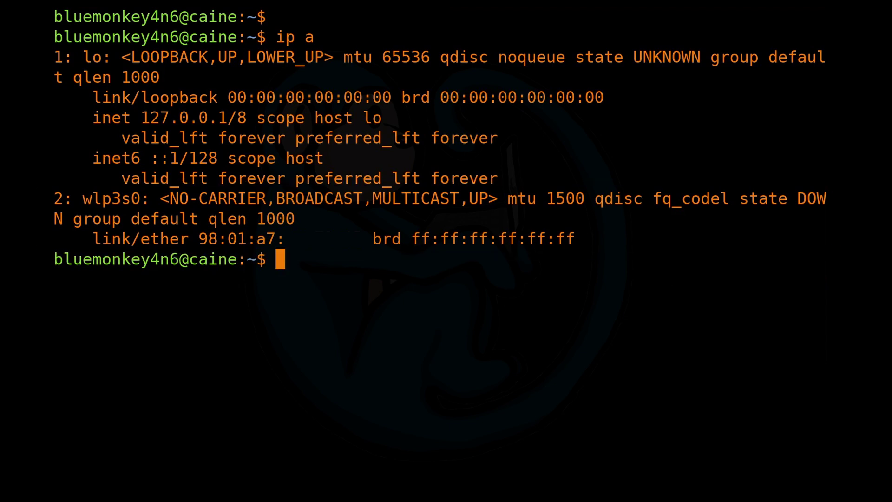
{"action": "type", "text": "iwconfig"}
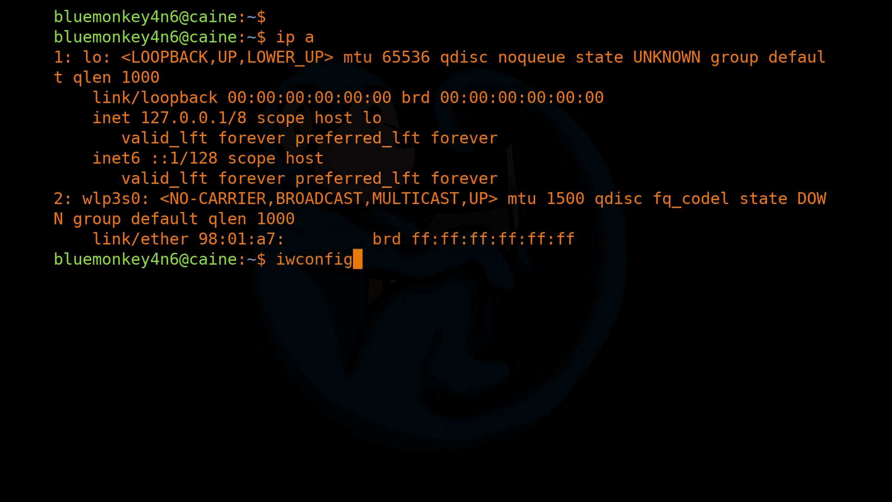
{"action": "key", "text": "Return"}
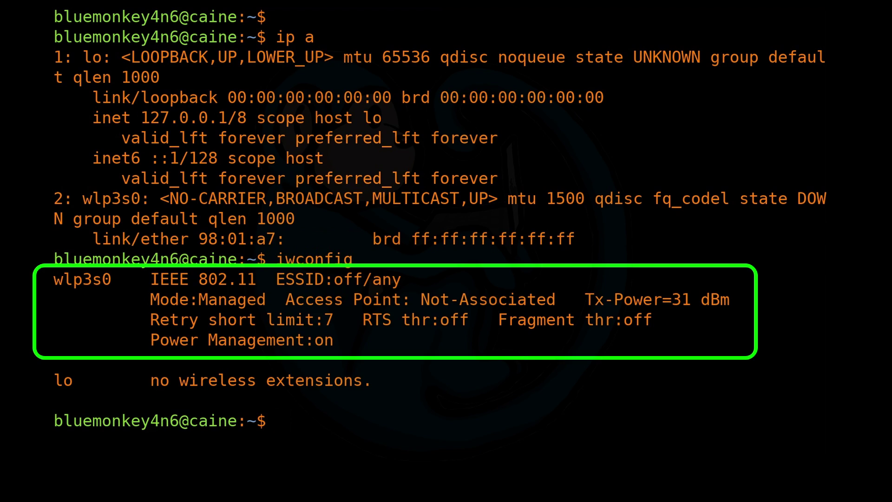